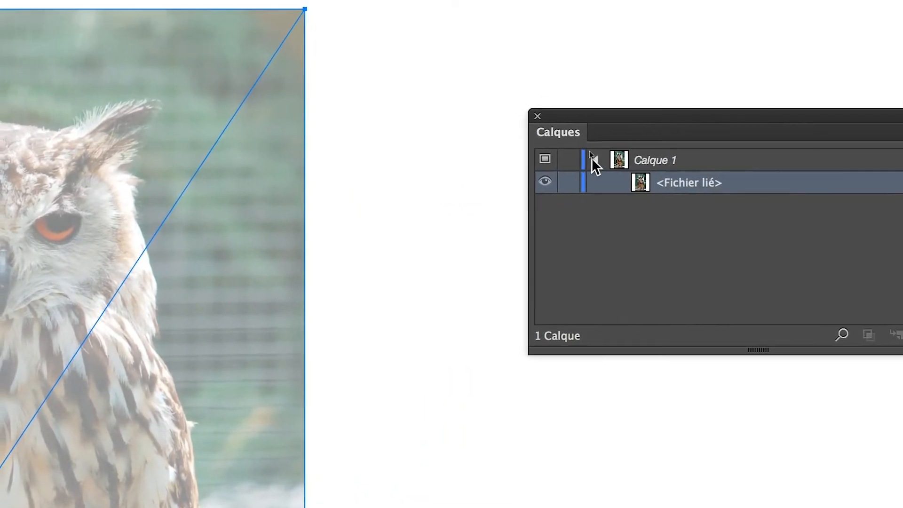
Step: Collapse the contents of Calque 1 in the layer list and select the owl photo on the artboard
{"action": "left_click", "coordinate": [612, 141]}
{"action": "left_click", "coordinate": [583, 157]}
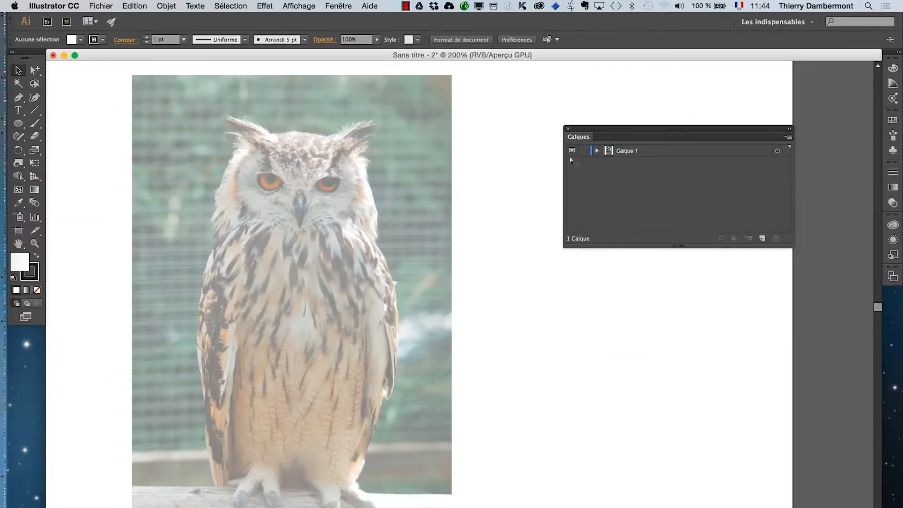
{"action": "left_click", "coordinate": [409, 207]}
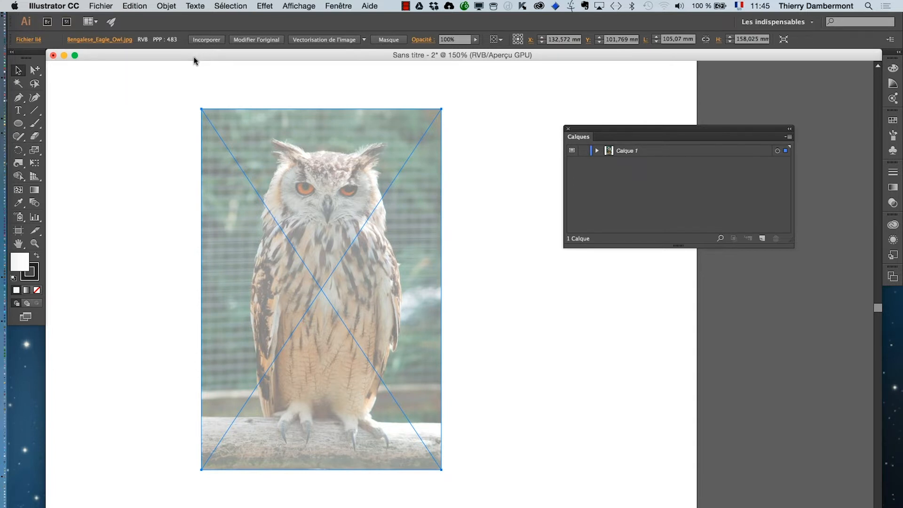
Step: Display the document rulers and look through the available guide and ruler options
{"action": "key", "text": "super+r"}
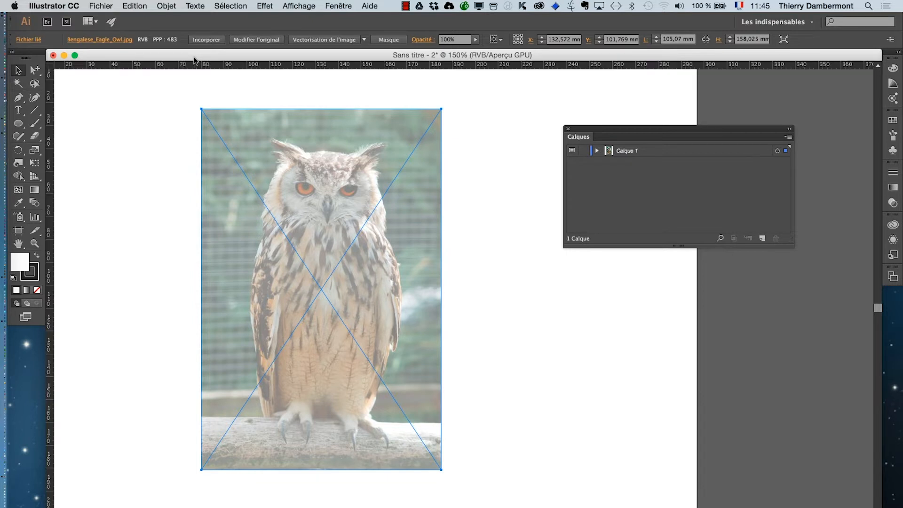
{"action": "left_click", "coordinate": [298, 5]}
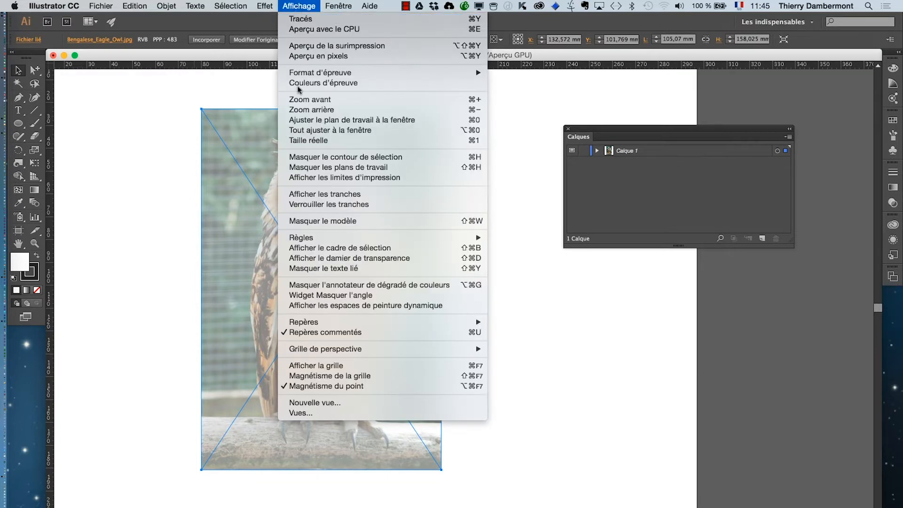
{"action": "mouse_move", "coordinate": [343, 323]}
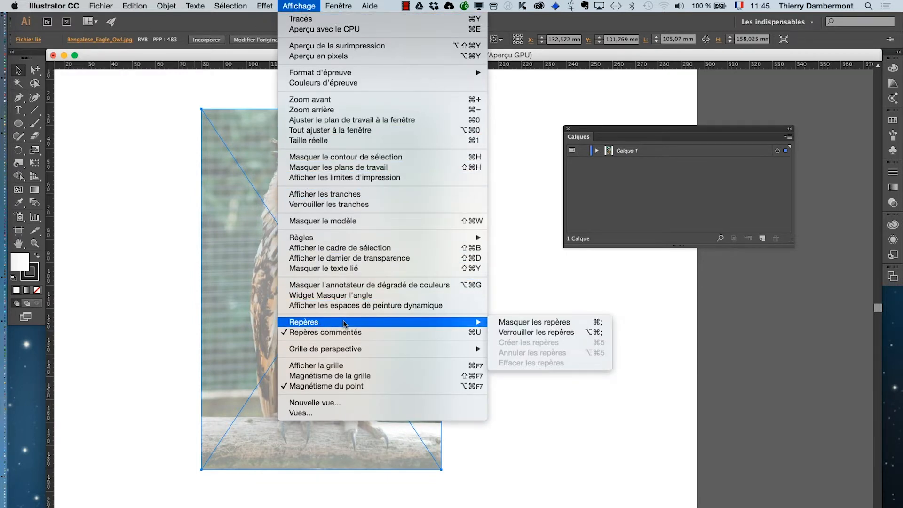
{"action": "mouse_move", "coordinate": [351, 239]}
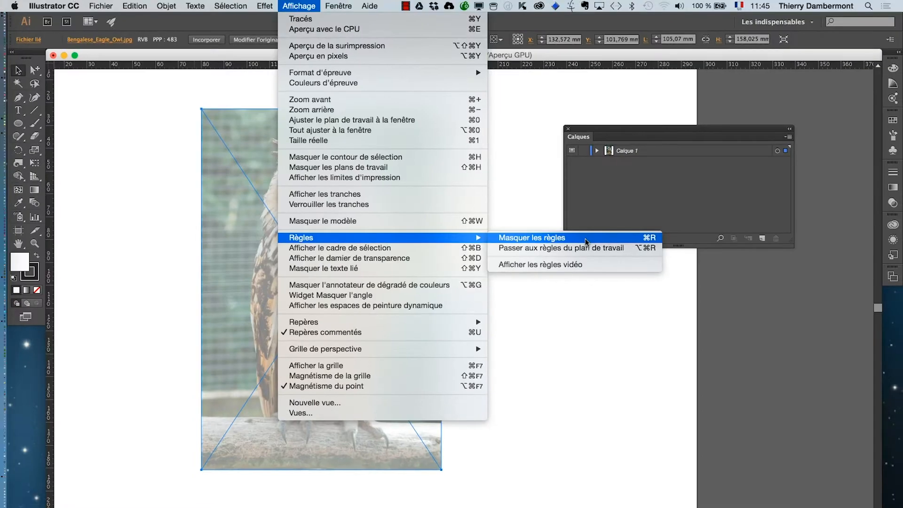
{"action": "left_click", "coordinate": [118, 68]}
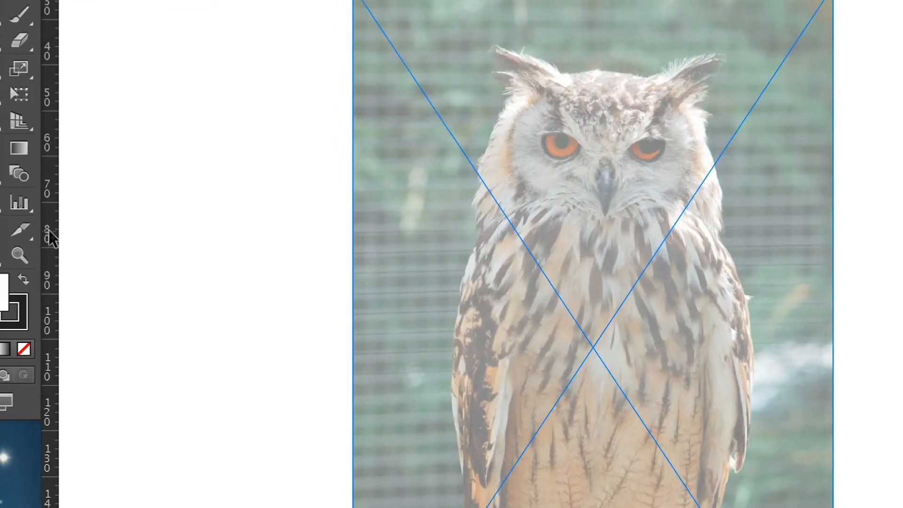
Step: Create a vertical guide from the ruler and position it through the owl's beak, at about X 135 mm
{"action": "left_click_drag", "start_coordinate": [49, 231], "coordinate": [177, 246]}
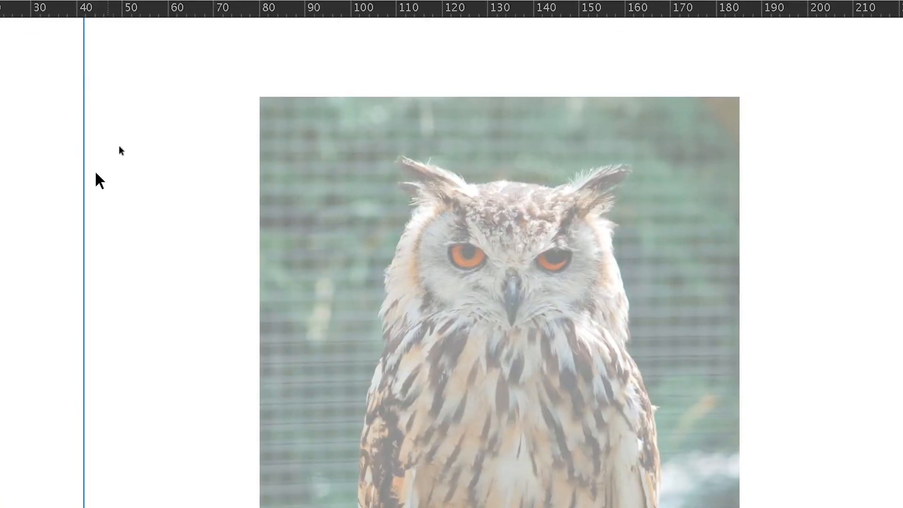
{"action": "left_click_drag", "start_coordinate": [211, 265], "coordinate": [417, 269]}
{"action": "left_click_drag", "start_coordinate": [165, 176], "coordinate": [334, 189]}
{"action": "left_click_drag", "start_coordinate": [229, 180], "coordinate": [250, 183]}
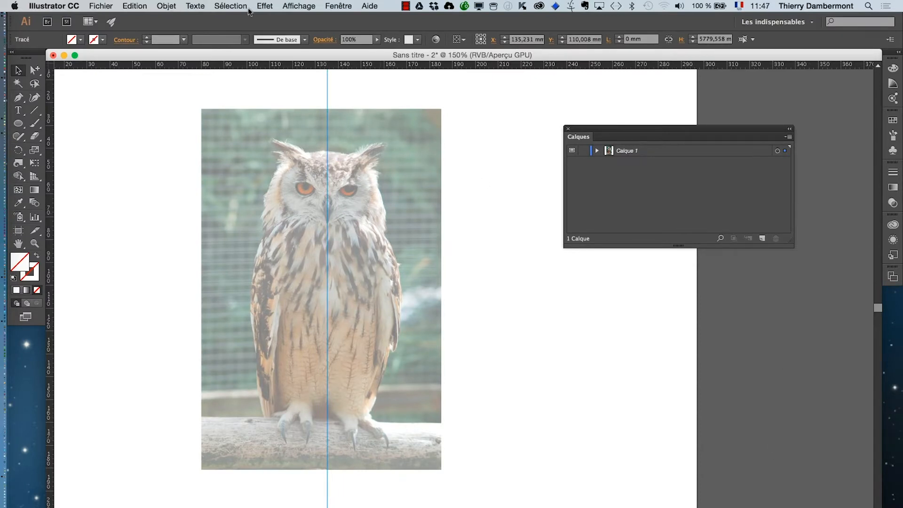
Step: Look through the guide commands, and expand Calque 1 to examine how the guide is listed in the layer
{"action": "left_click", "coordinate": [302, 6]}
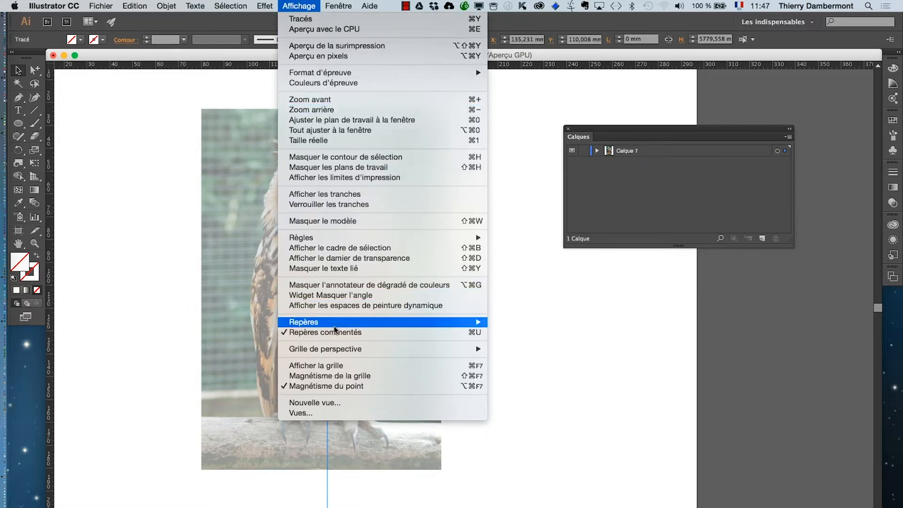
{"action": "mouse_move", "coordinate": [335, 324]}
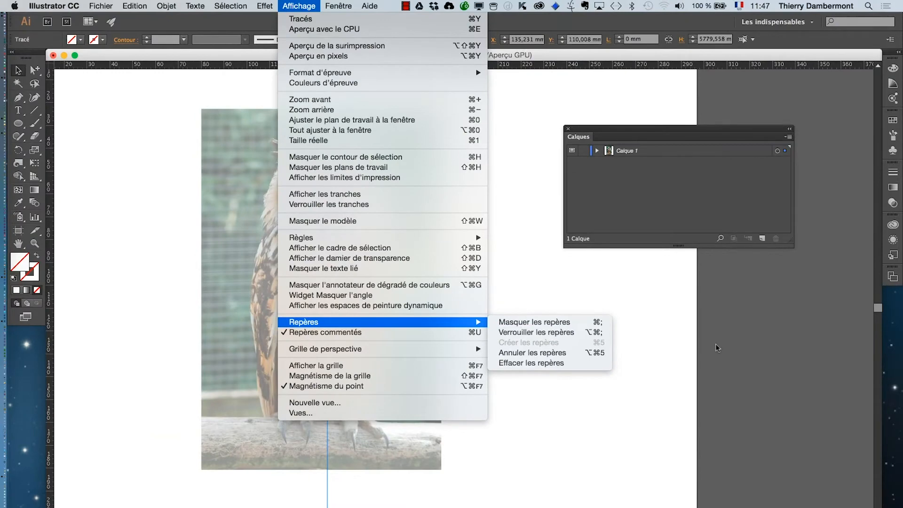
{"action": "left_click", "coordinate": [714, 343]}
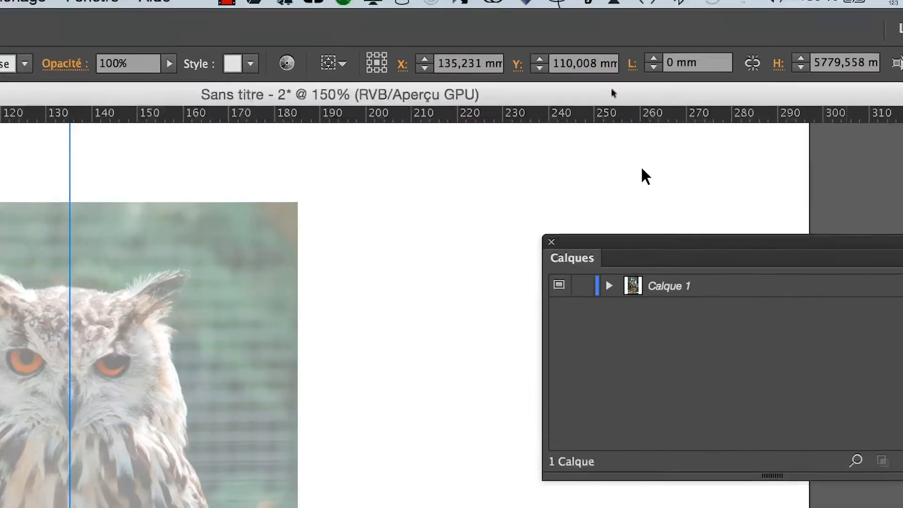
{"action": "left_click", "coordinate": [609, 285]}
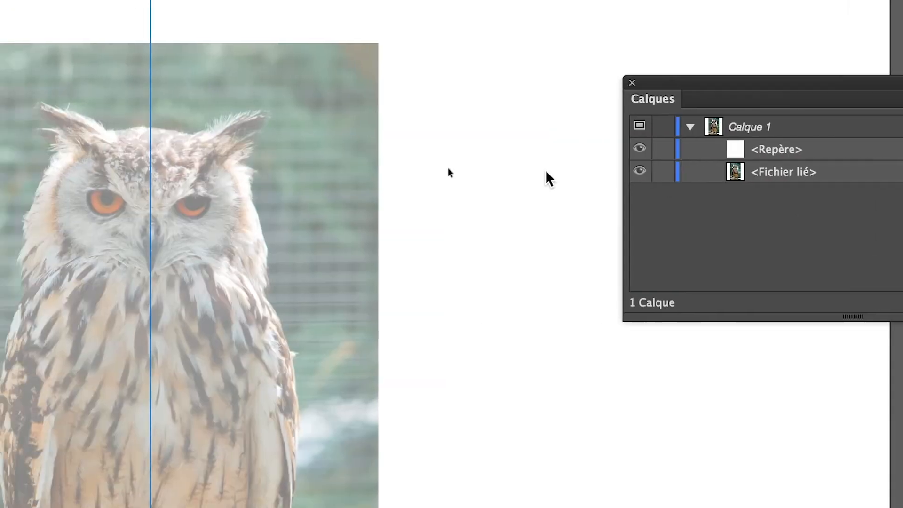
Step: Rotate the owl photo slightly counterclockwise with Free Transform and move it so the beak sits on the vertical guide
{"action": "left_click", "coordinate": [147, 146]}
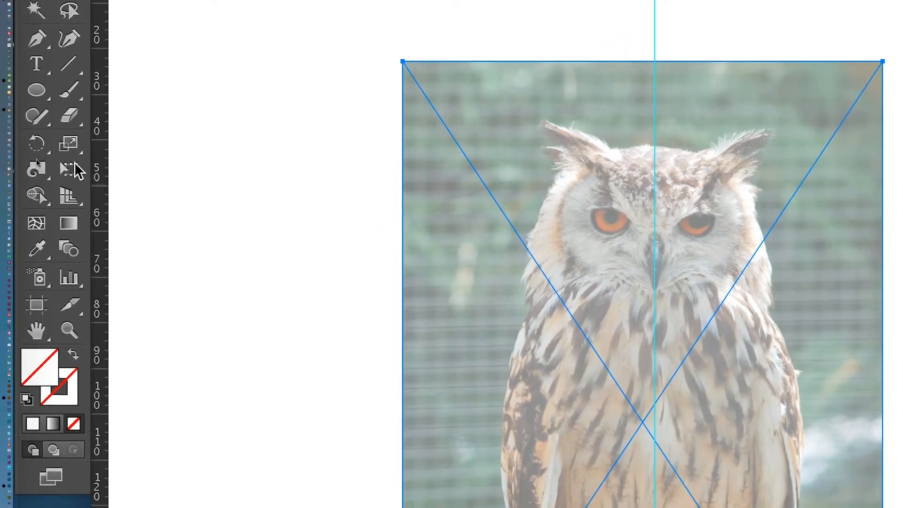
{"action": "left_click", "coordinate": [72, 169]}
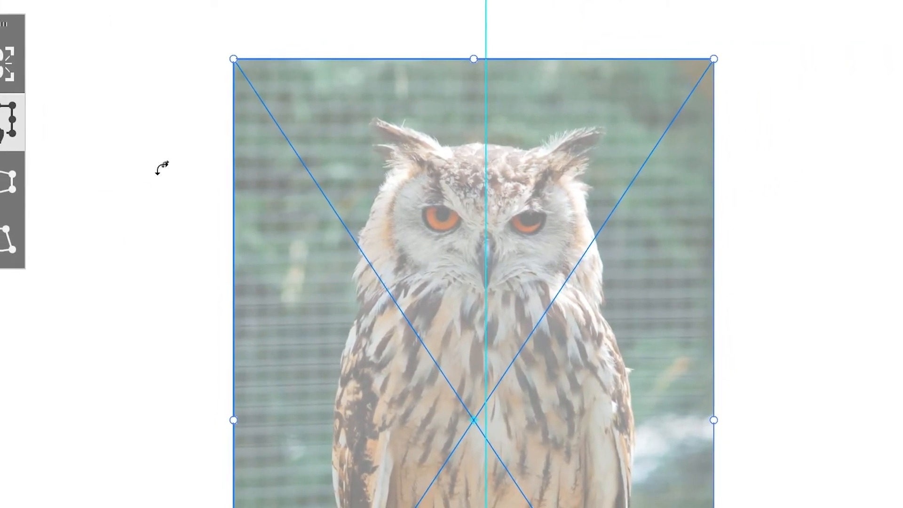
{"action": "left_click_drag", "start_coordinate": [162, 168], "coordinate": [162, 167]}
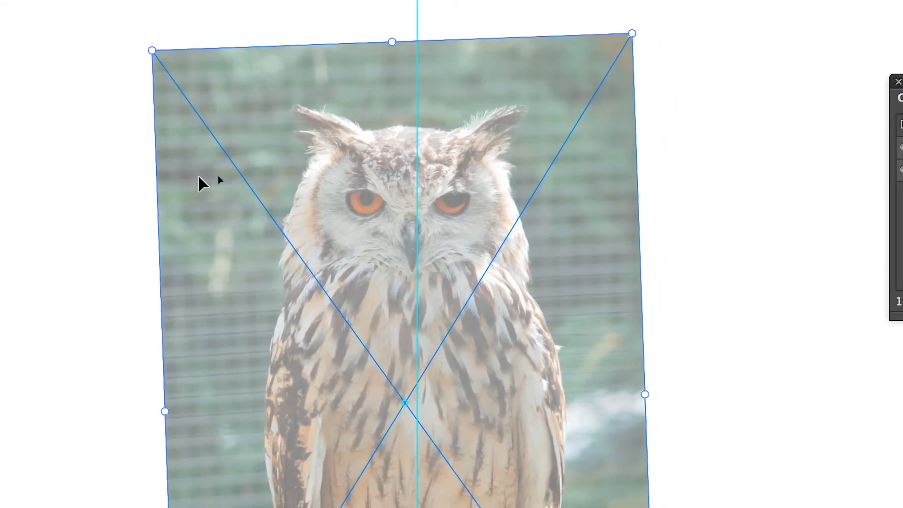
{"action": "left_click_drag", "start_coordinate": [204, 176], "coordinate": [196, 167]}
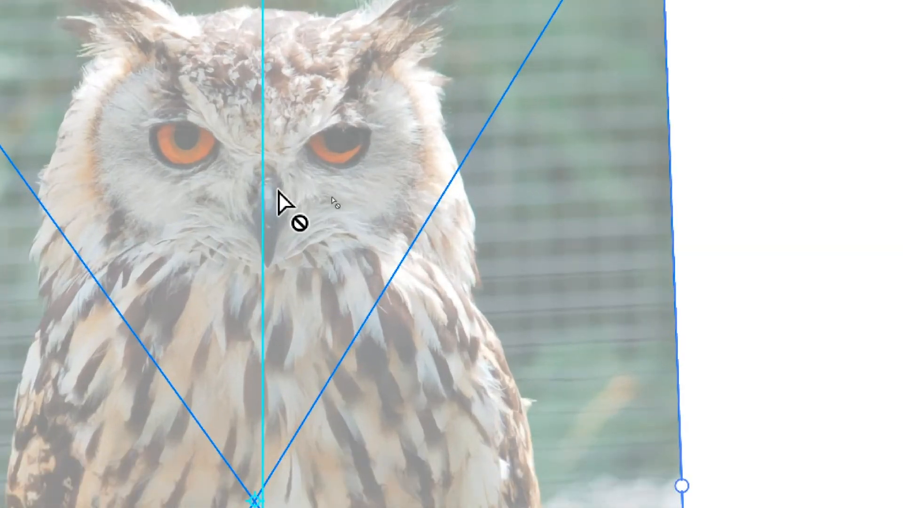
Step: Nudge the owl photo horizontally in keyboard increments to centre the beak on the vertical guide
{"action": "key", "text": "Left"}
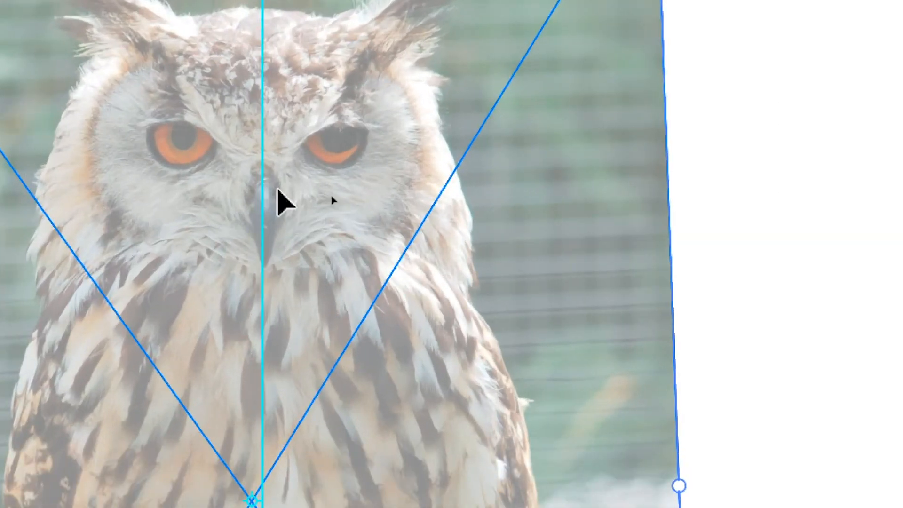
{"action": "key", "text": "Left"}
{"action": "key", "text": "Right"}
{"action": "key", "text": "Right"}
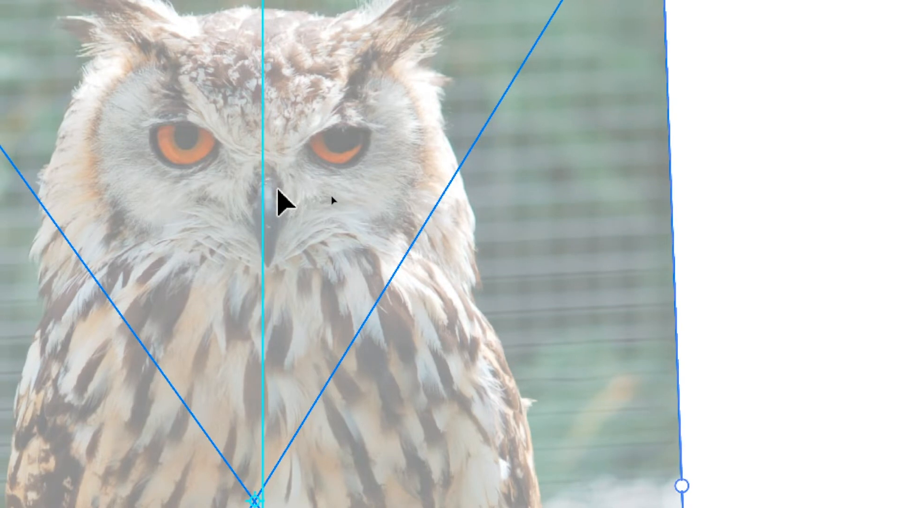
{"action": "key", "text": "Left"}
{"action": "key", "text": "Left"}
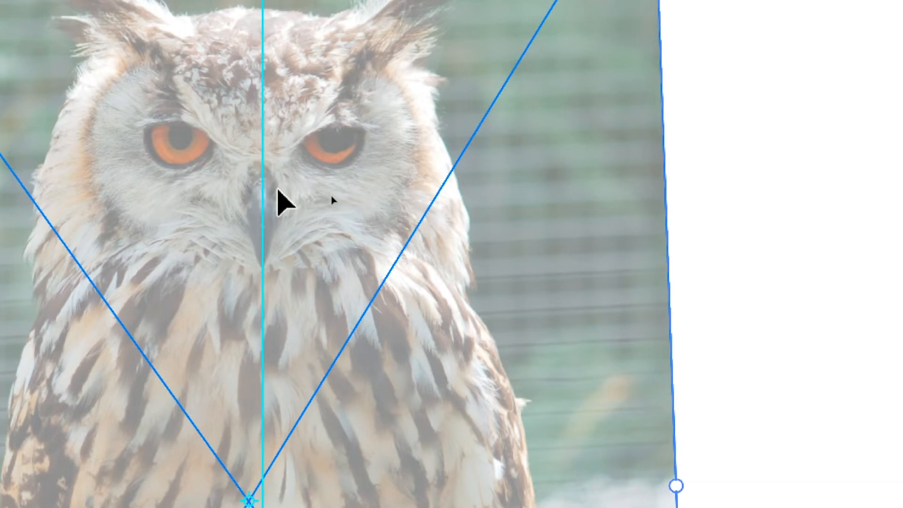
{"action": "key", "text": "Left"}
{"action": "key", "text": "Right"}
{"action": "key", "text": "Right"}
{"action": "key", "text": "Right"}
{"action": "key", "text": "Right"}
{"action": "key", "text": "Right"}
{"action": "key", "text": "Left"}
{"action": "key", "text": "Left"}
{"action": "key", "text": "Left"}
{"action": "key", "text": "Left"}
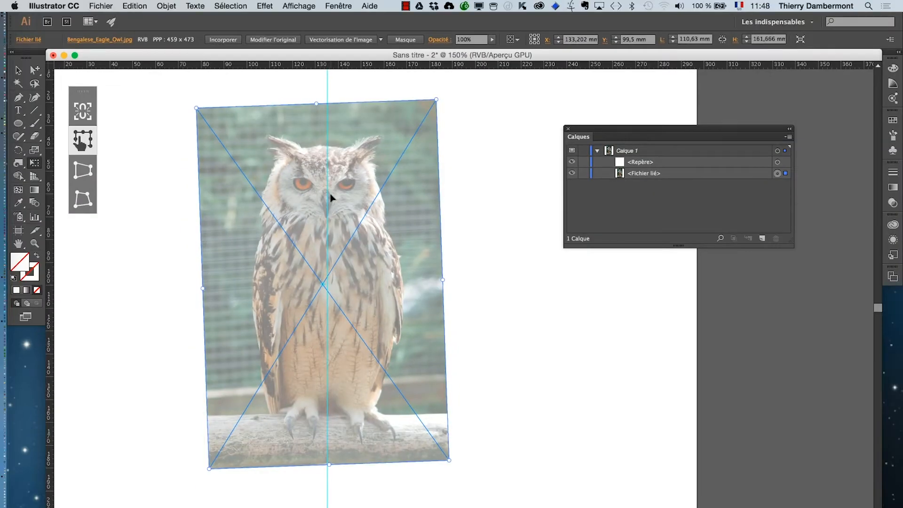
{"action": "scroll", "coordinate": [329, 197], "scroll_direction": "up", "scroll_amount": 5}
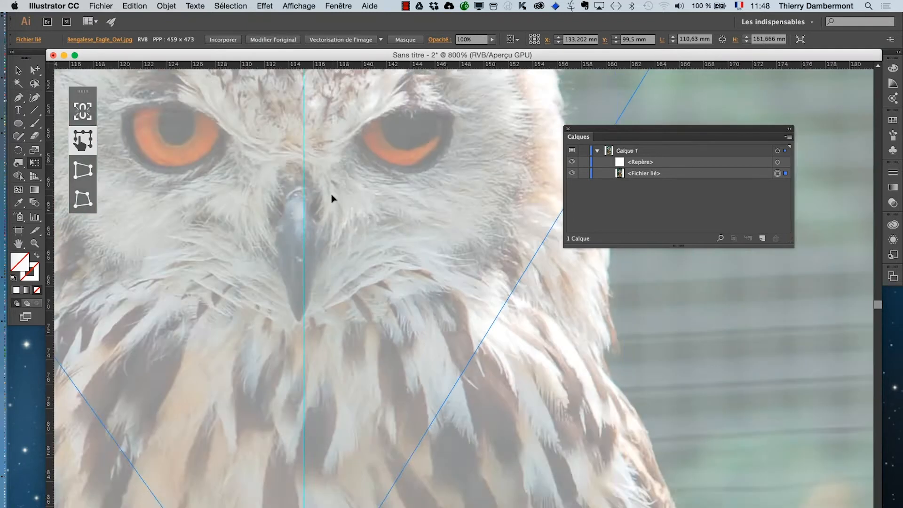
{"action": "scroll", "coordinate": [331, 197], "scroll_direction": "up", "scroll_amount": 3}
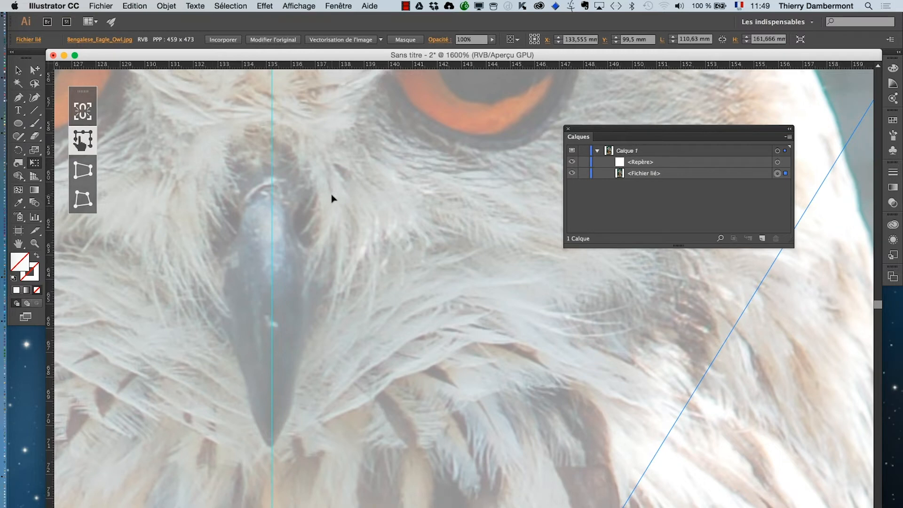
{"action": "scroll", "coordinate": [332, 198], "scroll_direction": "down", "scroll_amount": 2}
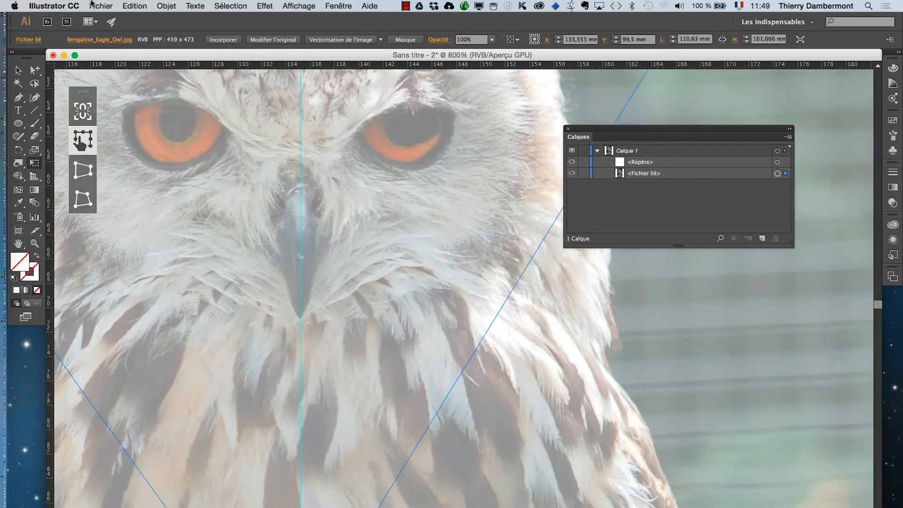
{"action": "left_click", "coordinate": [79, 5]}
{"action": "mouse_move", "coordinate": [78, 30]}
{"action": "left_click", "coordinate": [185, 37]}
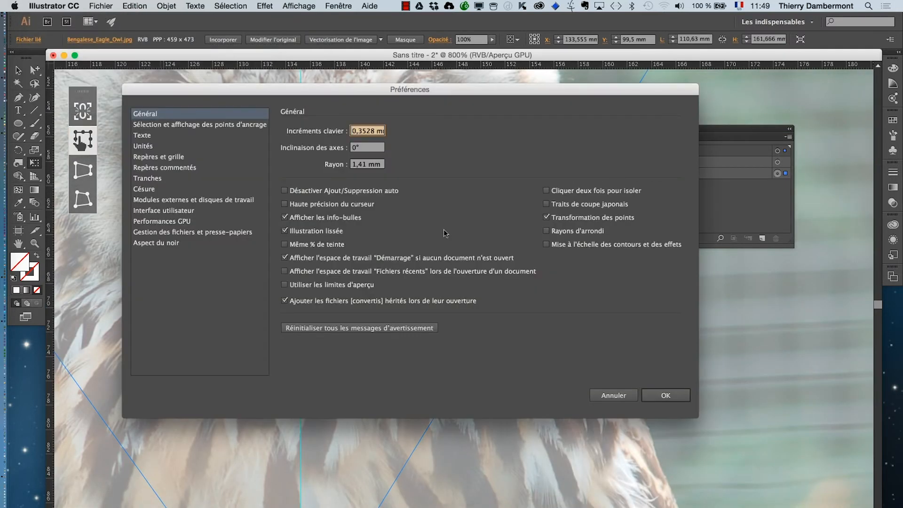
{"action": "left_click", "coordinate": [614, 395]}
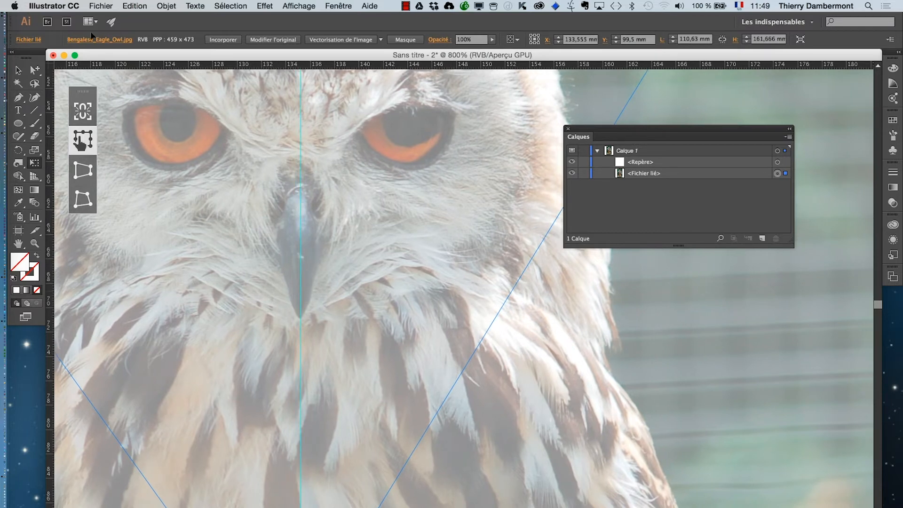
Step: Set the keyboard increment to 0,1 mm in the general preferences
{"action": "left_click", "coordinate": [76, 5]}
{"action": "mouse_move", "coordinate": [70, 35]}
{"action": "left_click", "coordinate": [164, 37]}
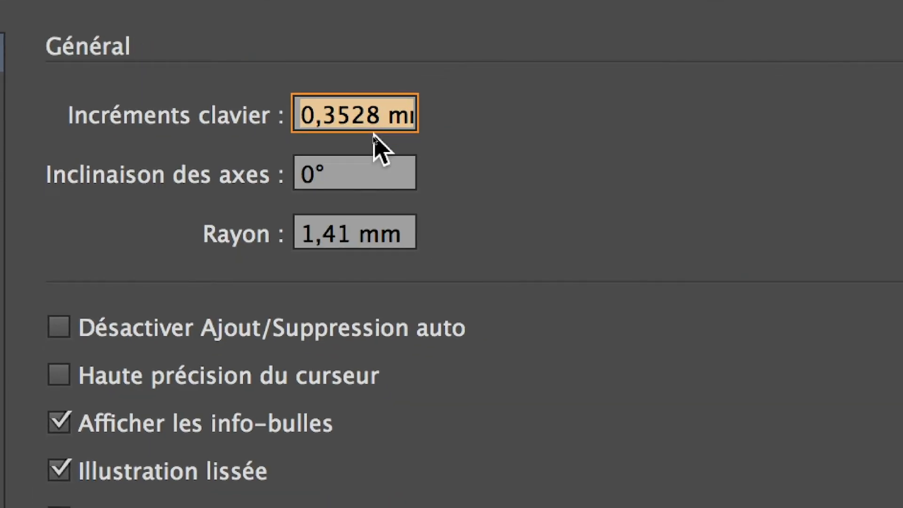
{"action": "type", "text": "0,1"}
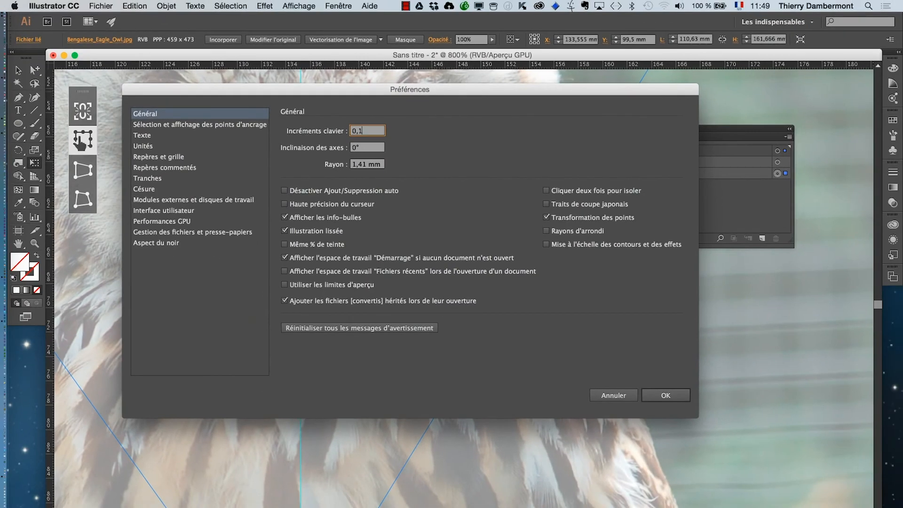
{"action": "key", "text": "Return"}
Step: Fine-tune the owl photo's horizontal position in single keyboard increments so the beak tip meets the guide
{"action": "key", "text": "Right"}
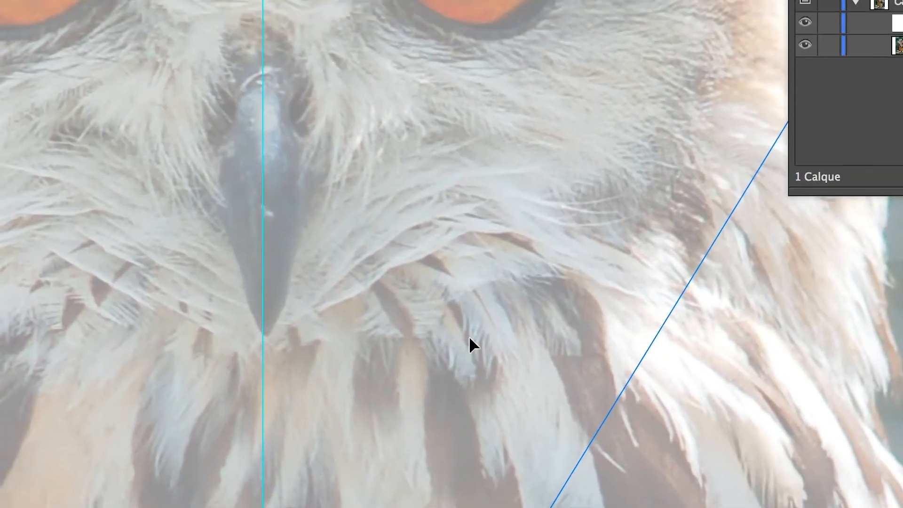
{"action": "key", "text": "Right"}
{"action": "key", "text": "Right"}
{"action": "key", "text": "Right"}
{"action": "key", "text": "Right"}
{"action": "key", "text": "Left"}
{"action": "key", "text": "Left"}
{"action": "key", "text": "Left"}
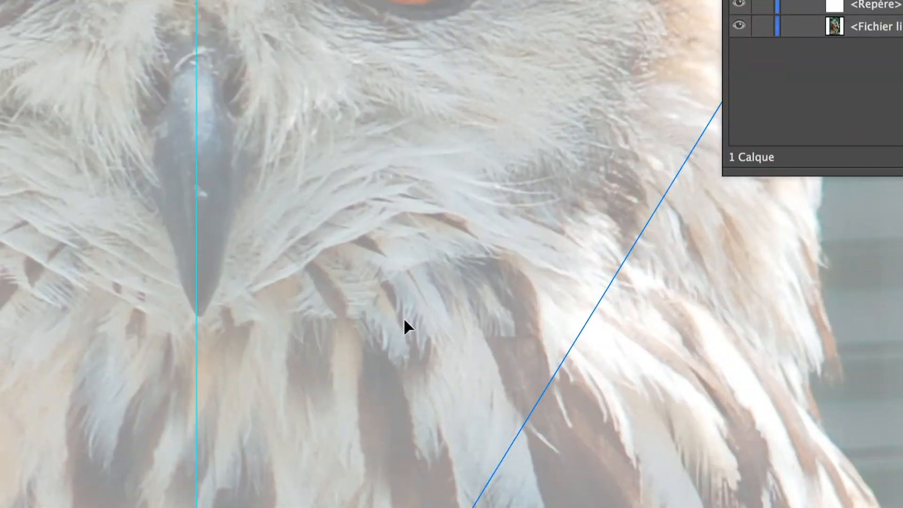
Step: Try larger keyboard nudges by moving the owl photo back and forth across the vertical guide and slightly down
{"action": "key", "text": "shift+Right"}
{"action": "key", "text": "shift+Right"}
{"action": "key", "text": "shift+Right"}
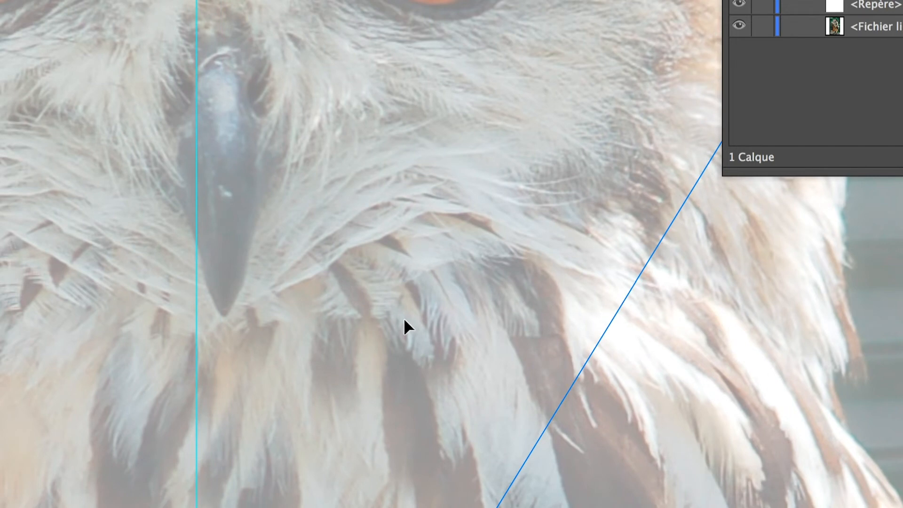
{"action": "key", "text": "shift+Left"}
{"action": "key", "text": "shift+Left"}
{"action": "key", "text": "shift+Left"}
{"action": "key", "text": "shift+Left"}
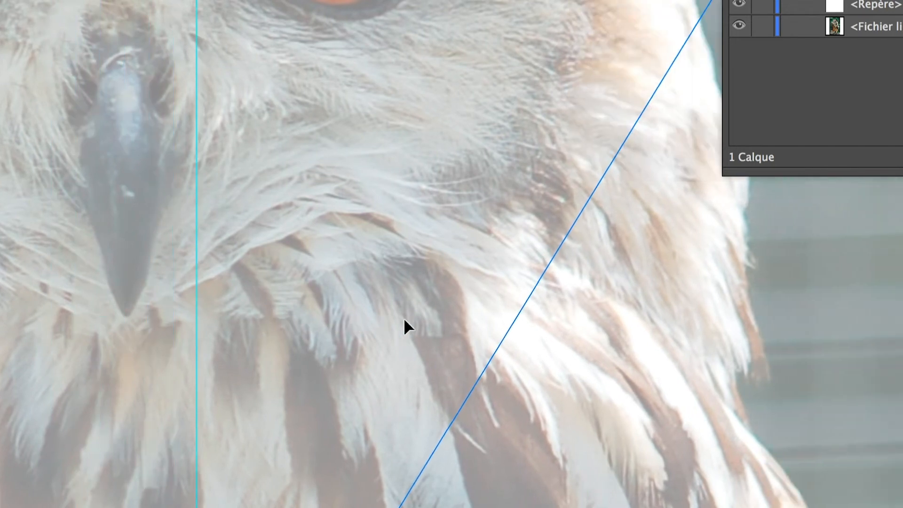
{"action": "key", "text": "shift+Right"}
{"action": "key", "text": "shift+Right"}
{"action": "key", "text": "shift+Right"}
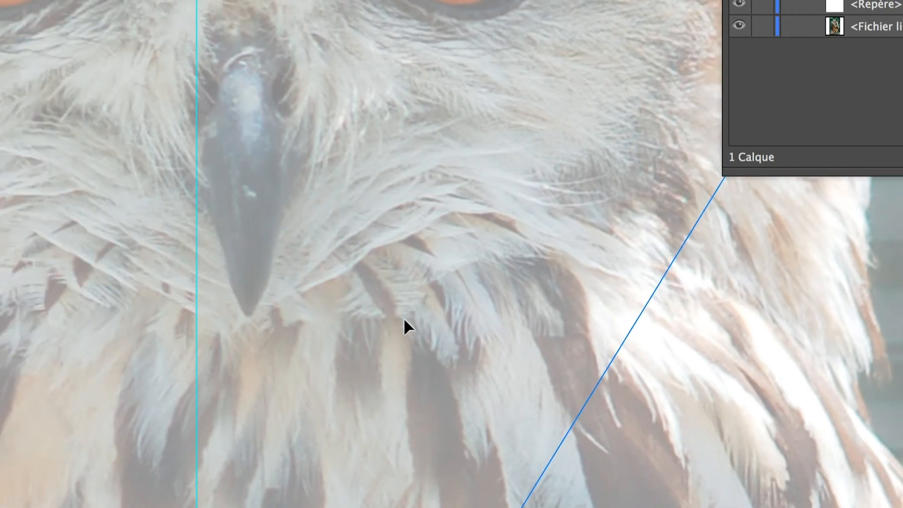
{"action": "key", "text": "shift+Left"}
{"action": "key", "text": "shift+Left"}
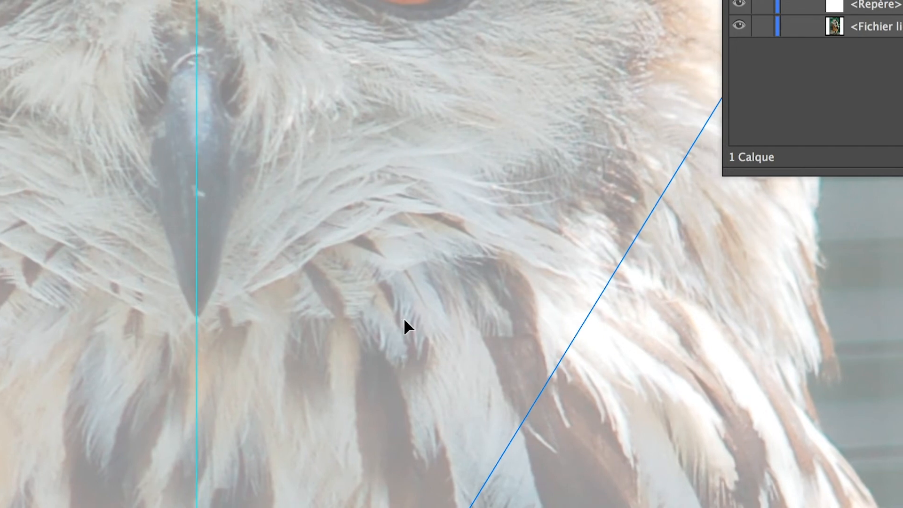
{"action": "key", "text": "shift+Right"}
{"action": "key", "text": "shift+Right"}
{"action": "key", "text": "shift+Down"}
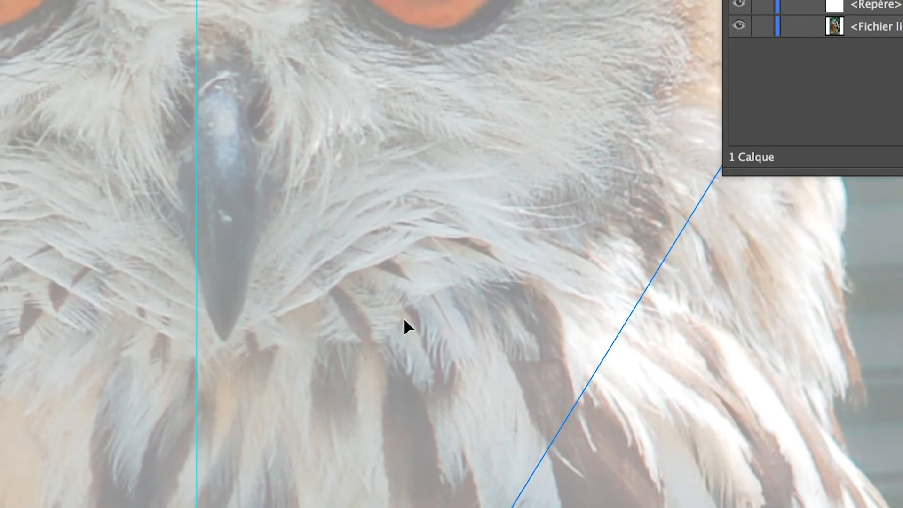
{"action": "key", "text": "shift+Right"}
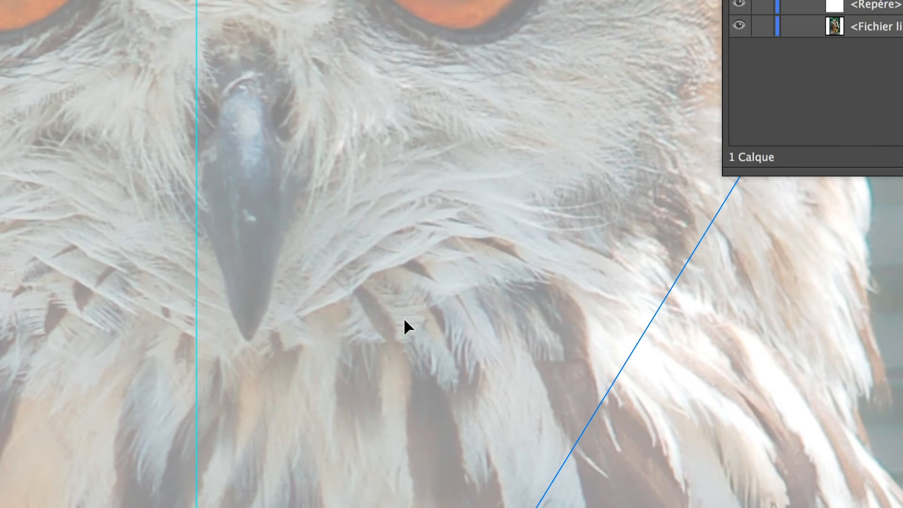
Step: Move the owl photo gradually to the right, away from the guide, in single keyboard increments
{"action": "key", "text": "Right"}
{"action": "key", "text": "Right"}
{"action": "key", "text": "Right"}
{"action": "key", "text": "Right"}
{"action": "key", "text": "Right"}
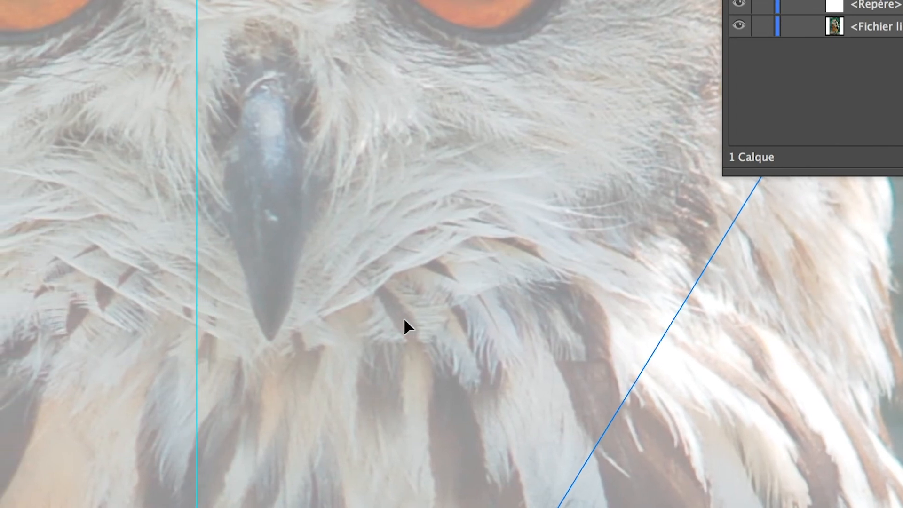
{"action": "key", "text": "Right"}
{"action": "key", "text": "Right"}
{"action": "key", "text": "Right"}
{"action": "key", "text": "Right"}
{"action": "key", "text": "Right"}
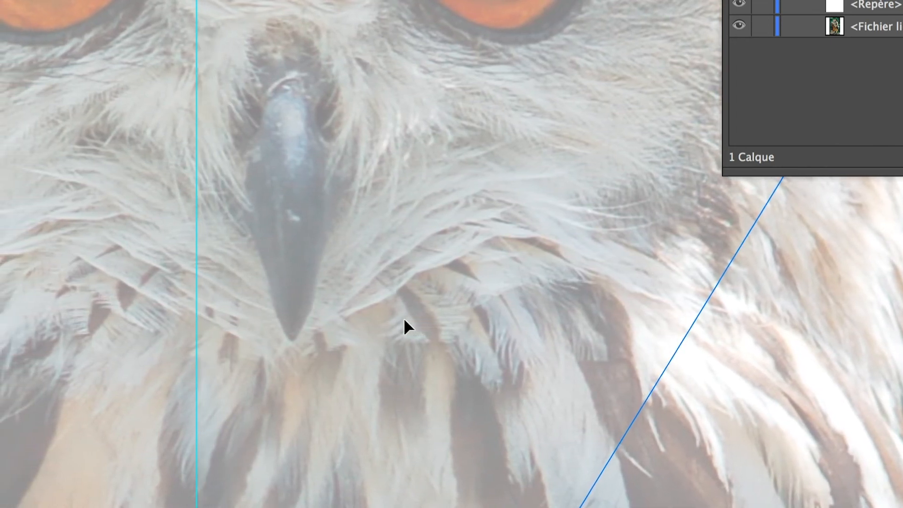
{"action": "key", "text": "Right"}
{"action": "key", "text": "Right"}
{"action": "key", "text": "Right"}
{"action": "key", "text": "Right"}
{"action": "key", "text": "Right"}
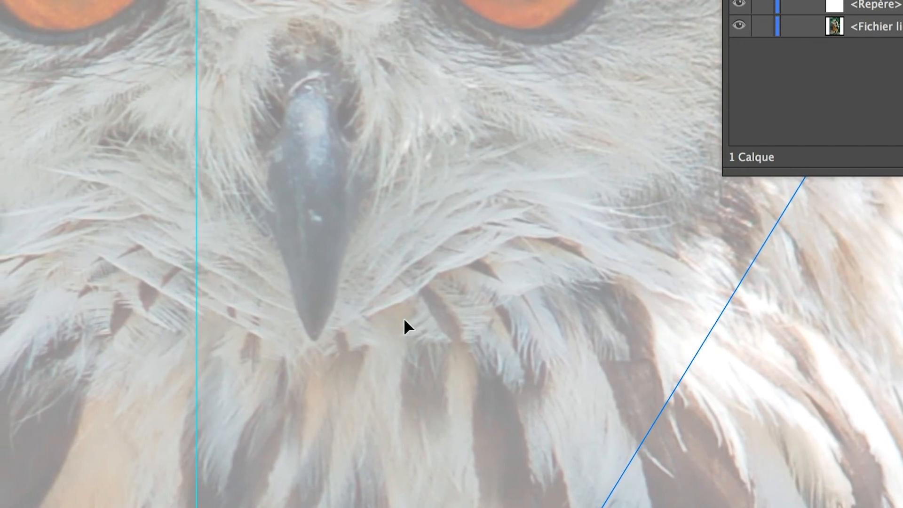
{"action": "key", "text": "Right"}
{"action": "key", "text": "Right"}
{"action": "key", "text": "Right"}
{"action": "key", "text": "Right"}
{"action": "key", "text": "Right"}
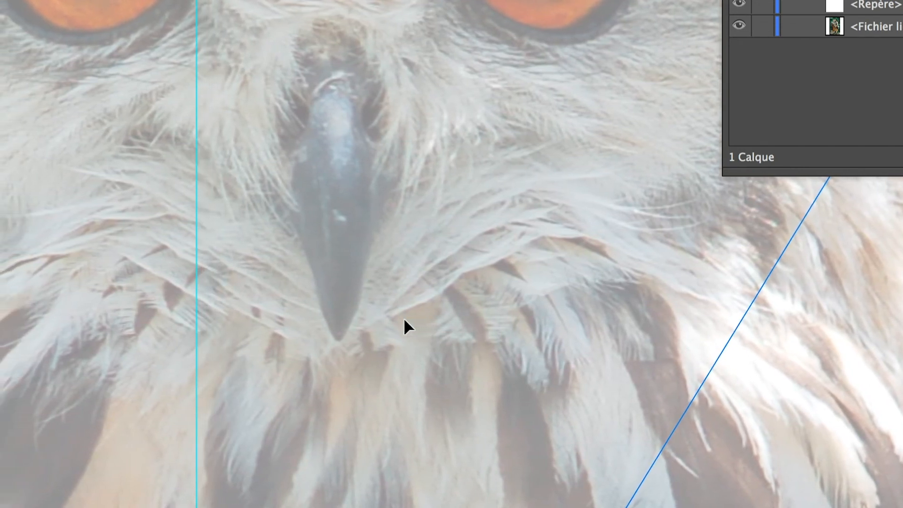
{"action": "key", "text": "Right"}
{"action": "key", "text": "Right"}
{"action": "key", "text": "Right"}
{"action": "key", "text": "Right"}
{"action": "key", "text": "Right"}
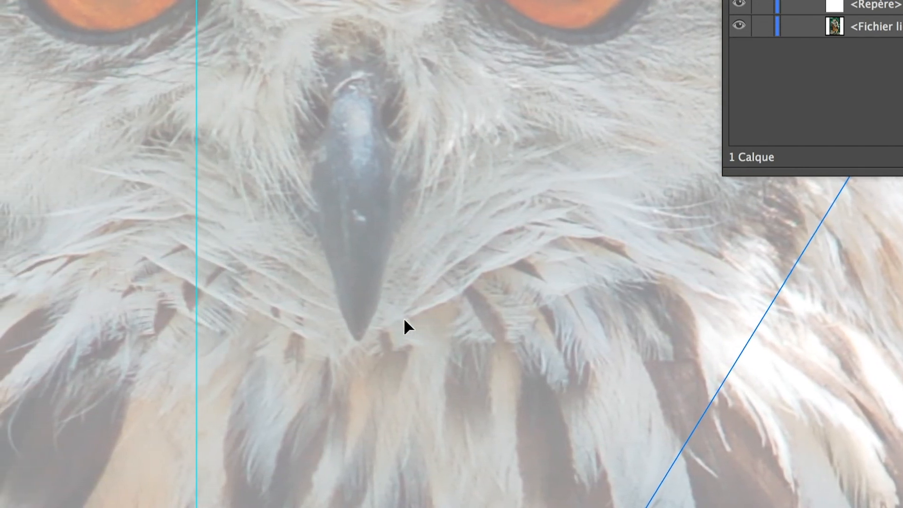
{"action": "key", "text": "Right"}
{"action": "key", "text": "Right"}
{"action": "key", "text": "Right"}
{"action": "key", "text": "Right"}
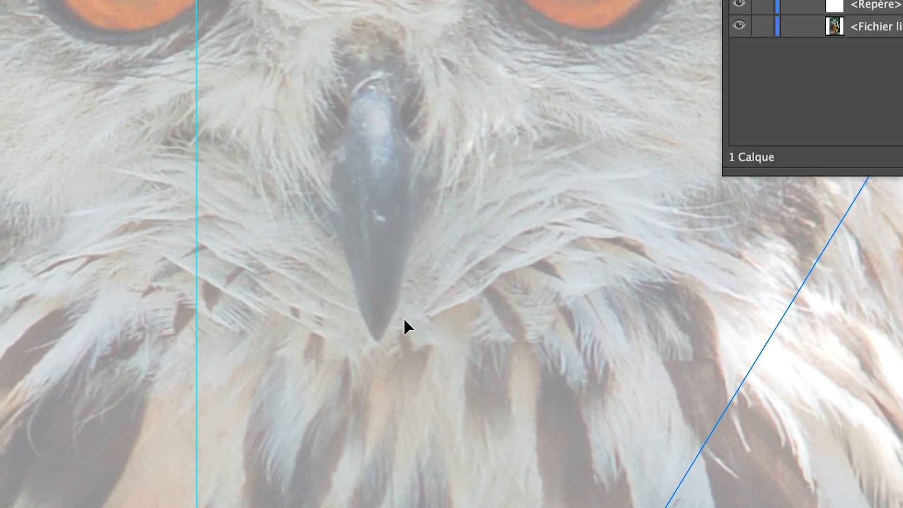
Step: Move the owl photo back left in large and then single increments until the beak tip sits on the guide
{"action": "key", "text": "shift+Left"}
{"action": "key", "text": "shift+Left"}
{"action": "key", "text": "shift+Left"}
{"action": "key", "text": "shift+Left"}
{"action": "key", "text": "shift+Left"}
{"action": "key", "text": "shift+Left"}
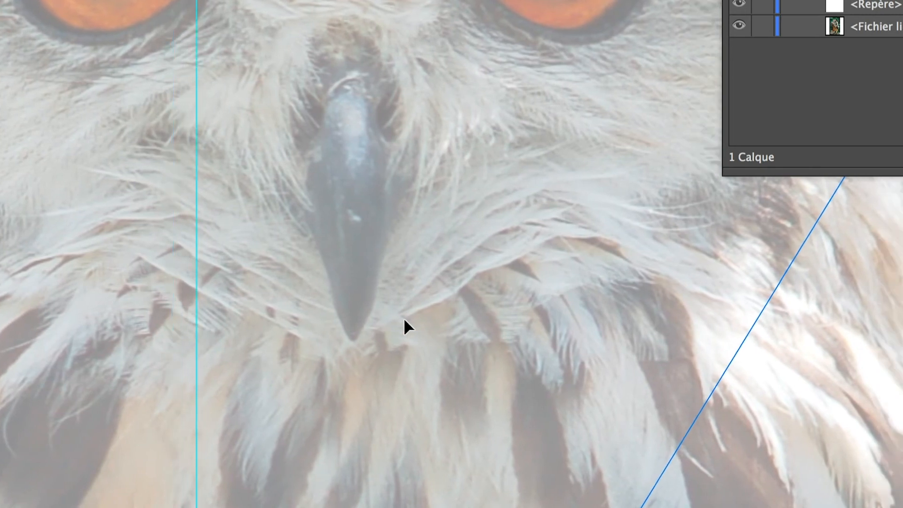
{"action": "key", "text": "Left"}
{"action": "key", "text": "Left"}
{"action": "key", "text": "Left"}
{"action": "key", "text": "Left"}
{"action": "key", "text": "Left"}
{"action": "key", "text": "Left"}
{"action": "key", "text": "Left"}
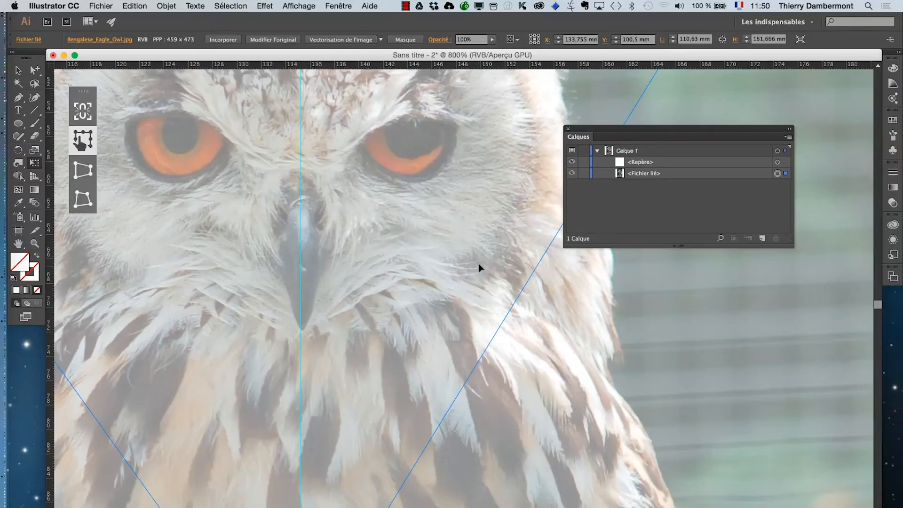
Step: Collapse and lock the layer Calque 1 that holds the owl photo and the guide
{"action": "scroll", "coordinate": [404, 320], "scroll_direction": "down", "scroll_amount": 5}
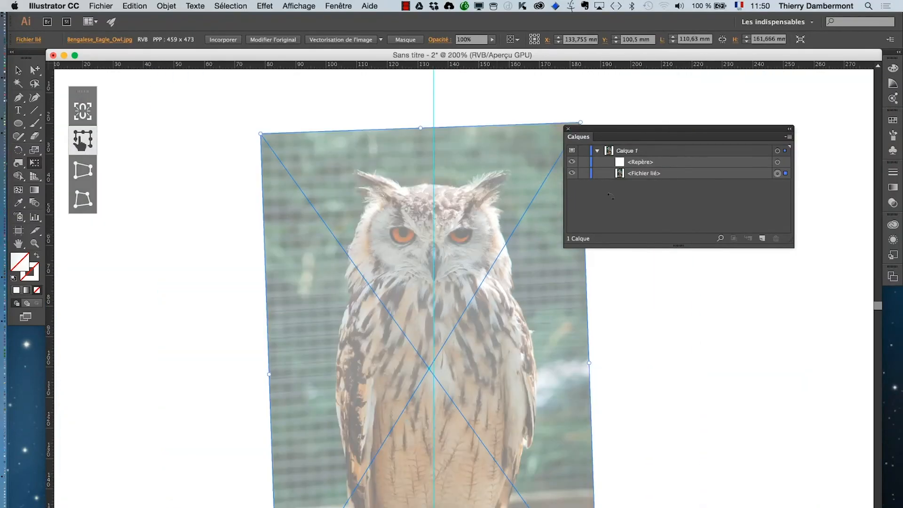
{"action": "left_click", "coordinate": [597, 152]}
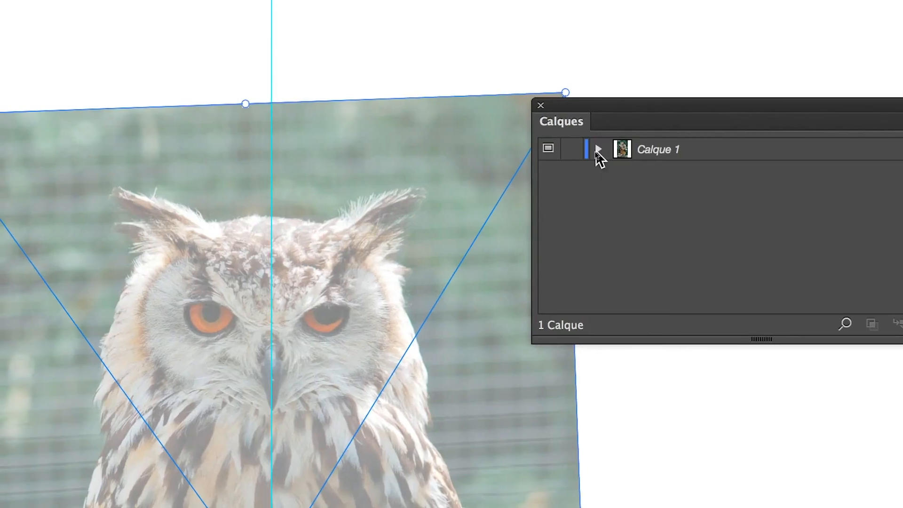
{"action": "left_click", "coordinate": [571, 149]}
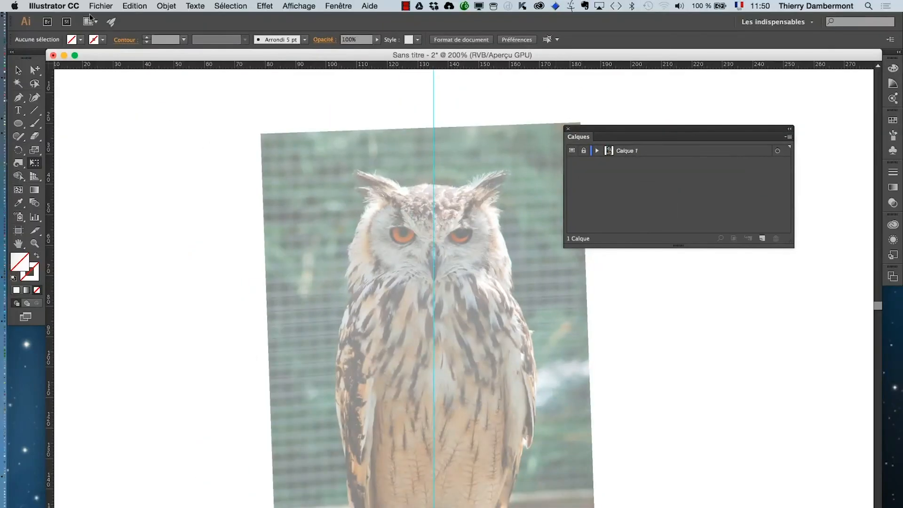
Step: Save the document as "dessin en symétrie - 01.ai" in Adobe Illustrator format in the folder "AI avancé jour 4 sur 4", accepting the options
{"action": "left_click", "coordinate": [99, 5]}
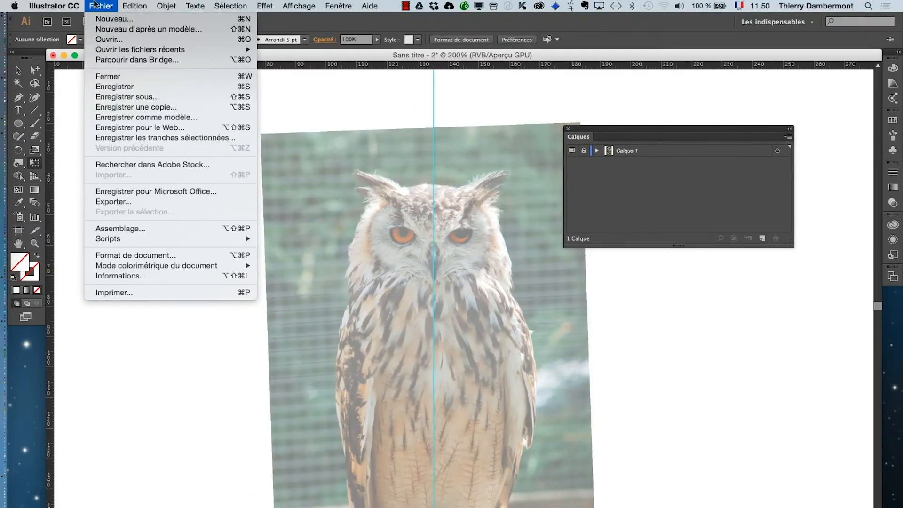
{"action": "left_click", "coordinate": [118, 96]}
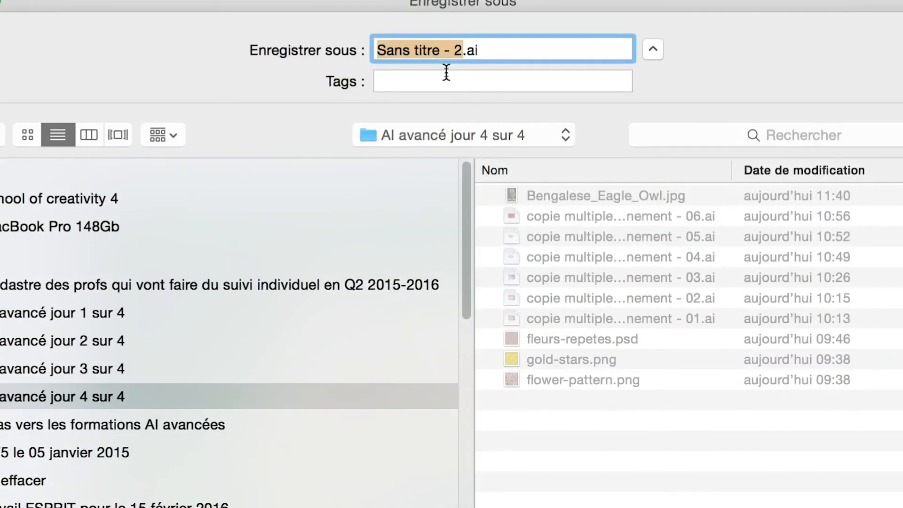
{"action": "type", "text": "dessin en "}
{"action": "type", "text": "symétrie"}
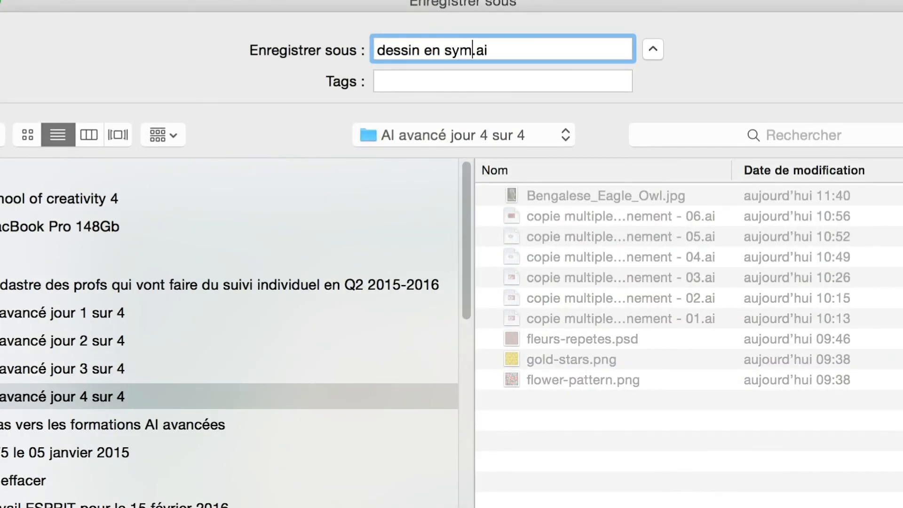
{"action": "type", "text": " - 01"}
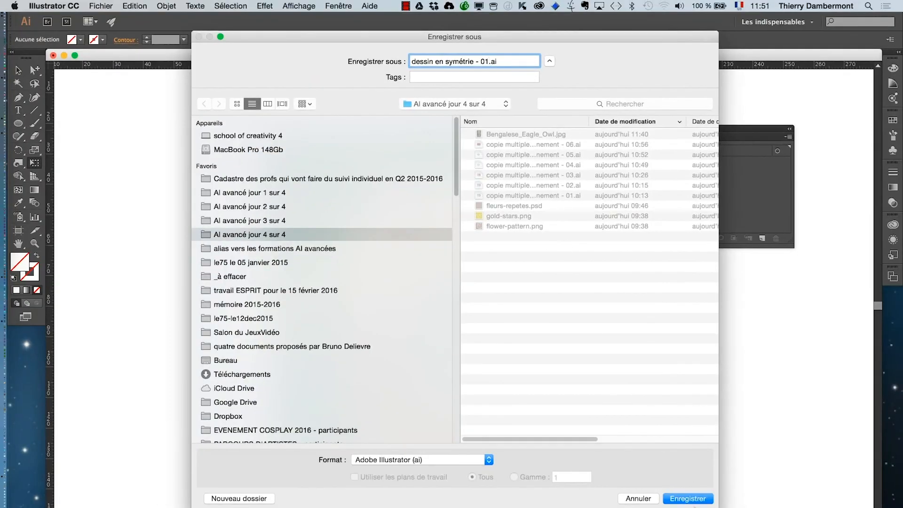
{"action": "left_click", "coordinate": [692, 500]}
{"action": "left_click", "coordinate": [519, 406]}
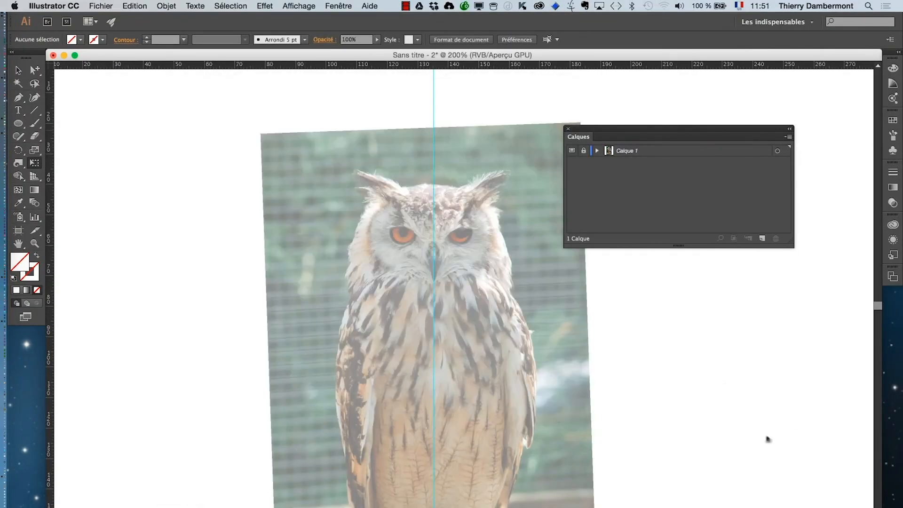